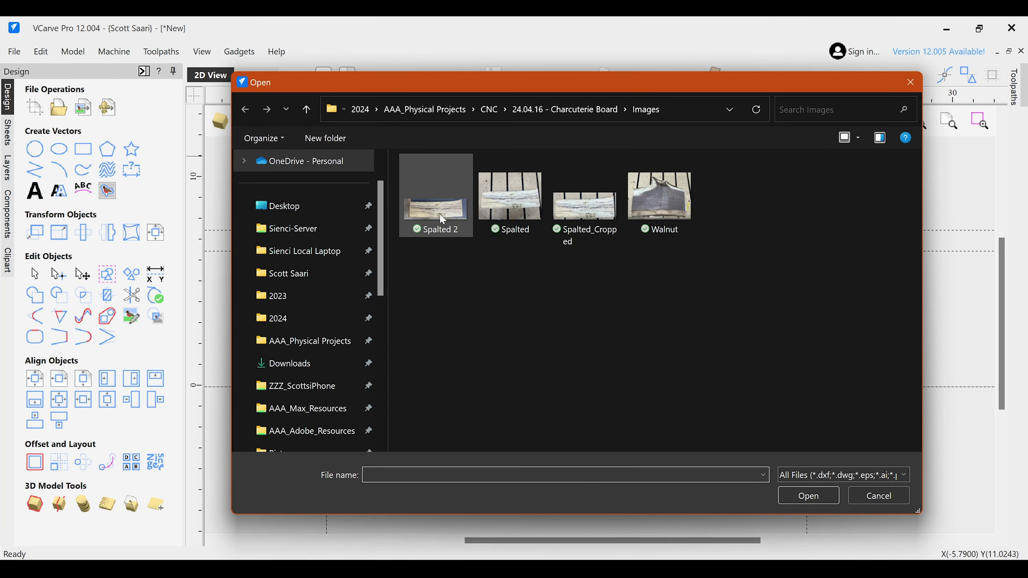
Import the Spalted 2 slab photo and size it to about 26.89 × 8.93 over the material
double_click(443, 219)
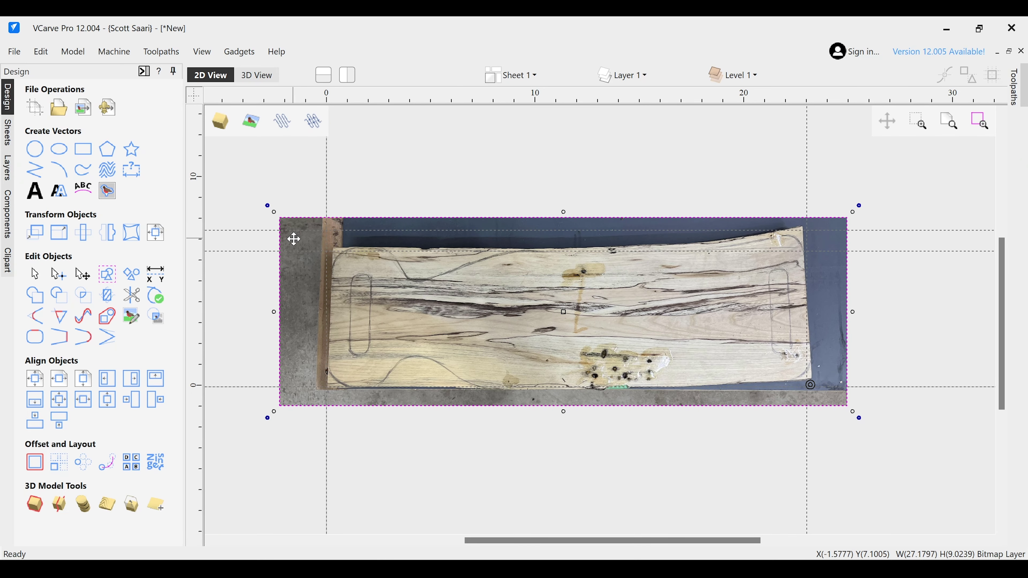
left_click_drag(851, 213, 842, 220)
scroll(362, 411, "up", 2)
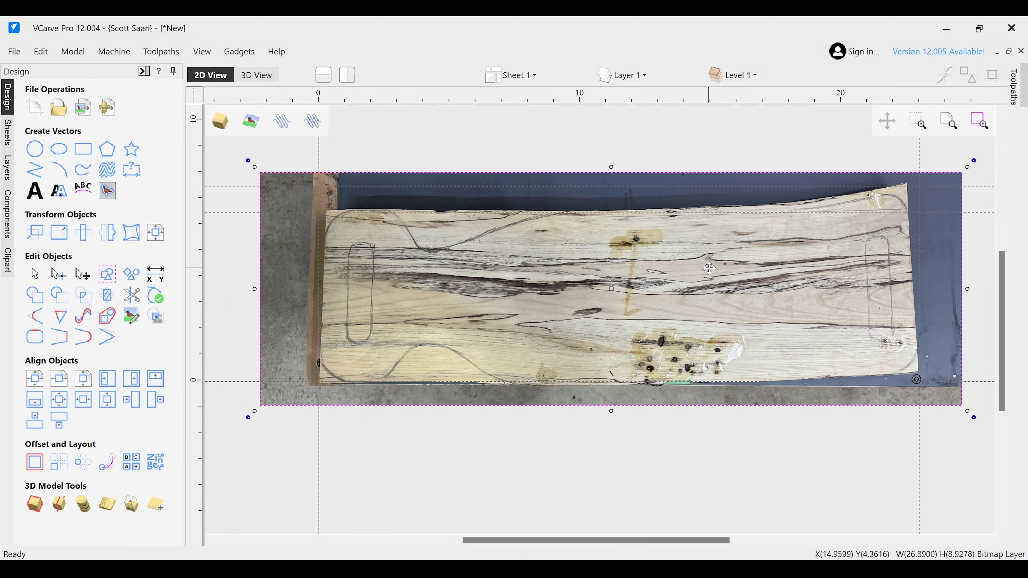
key("Down")
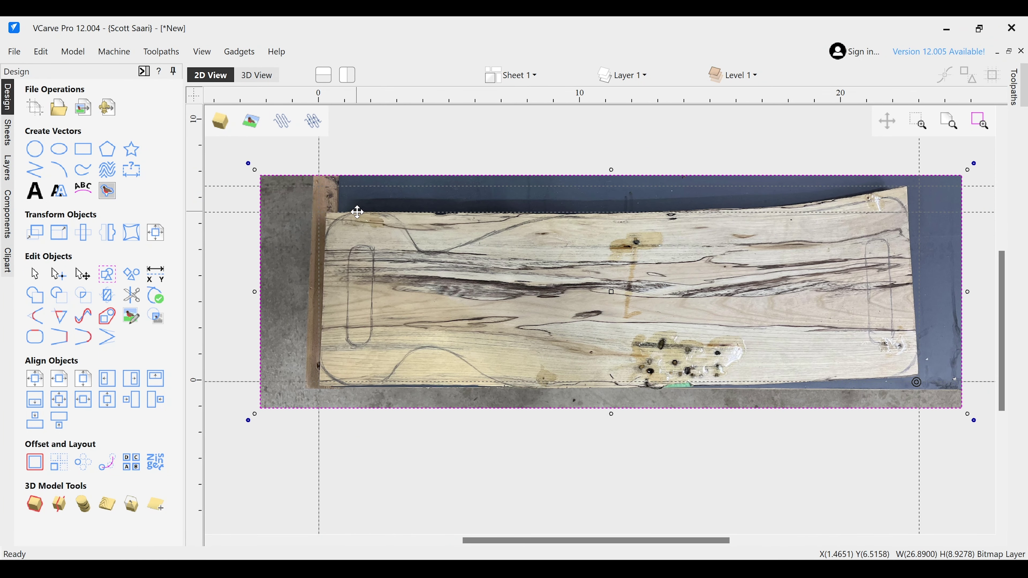
key("Up")
key("Up")
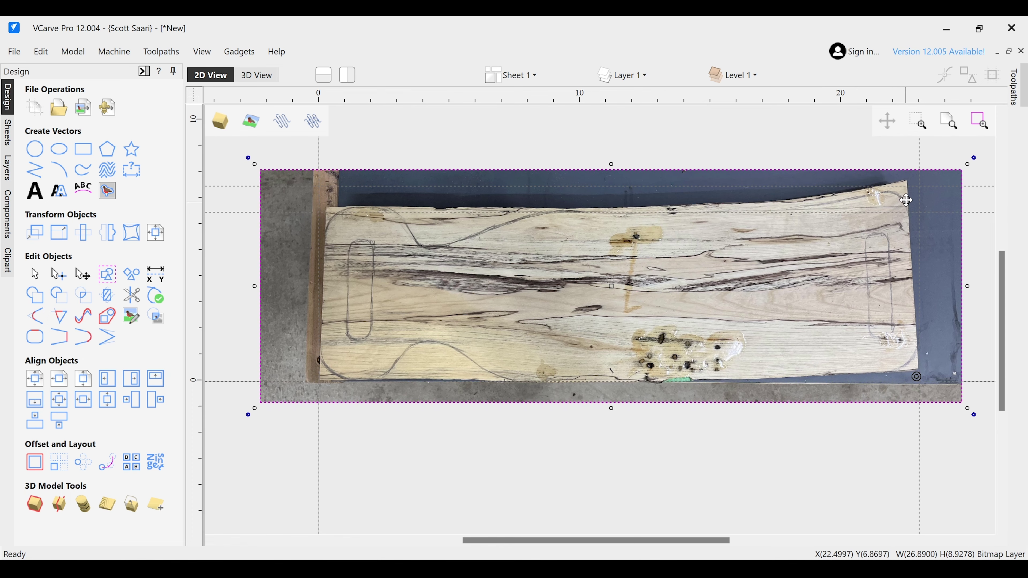
scroll(709, 346, "down", 2)
left_click(533, 190)
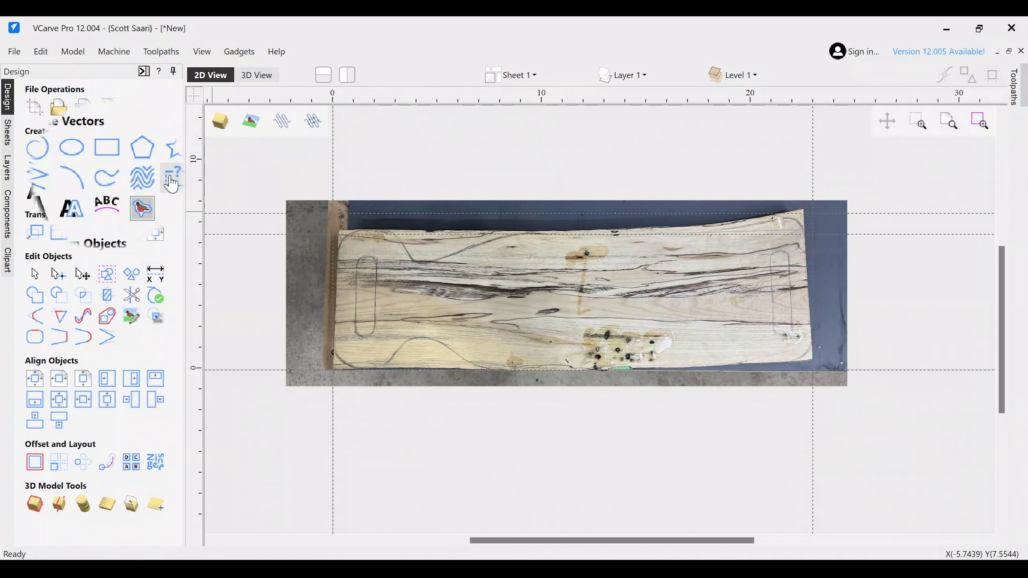
Trace the board's curvy outline along the slab photo with Freehand Draw
left_click(106, 178)
scroll(450, 256, "up", 2)
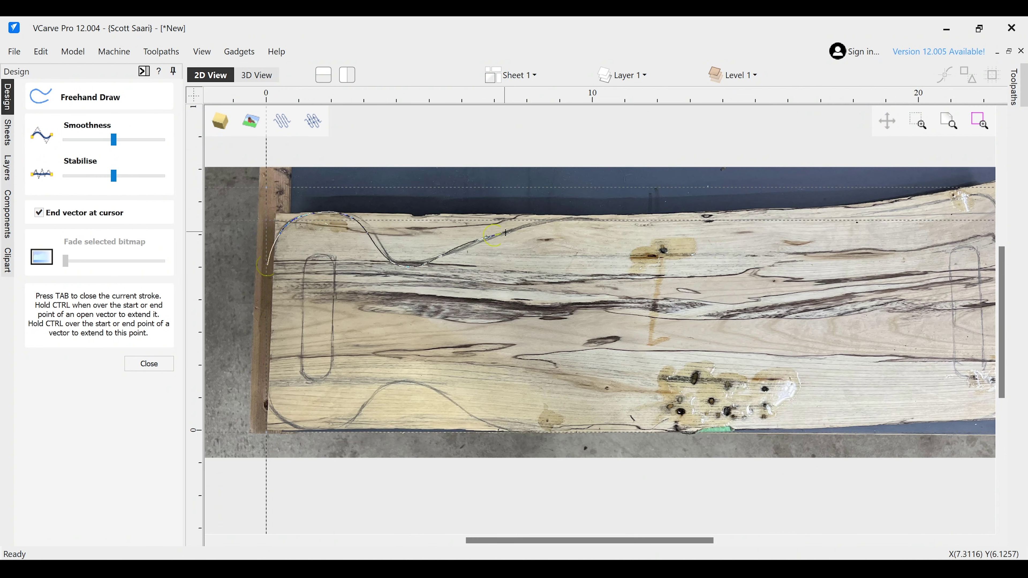
left_click_drag(396, 383, 522, 435)
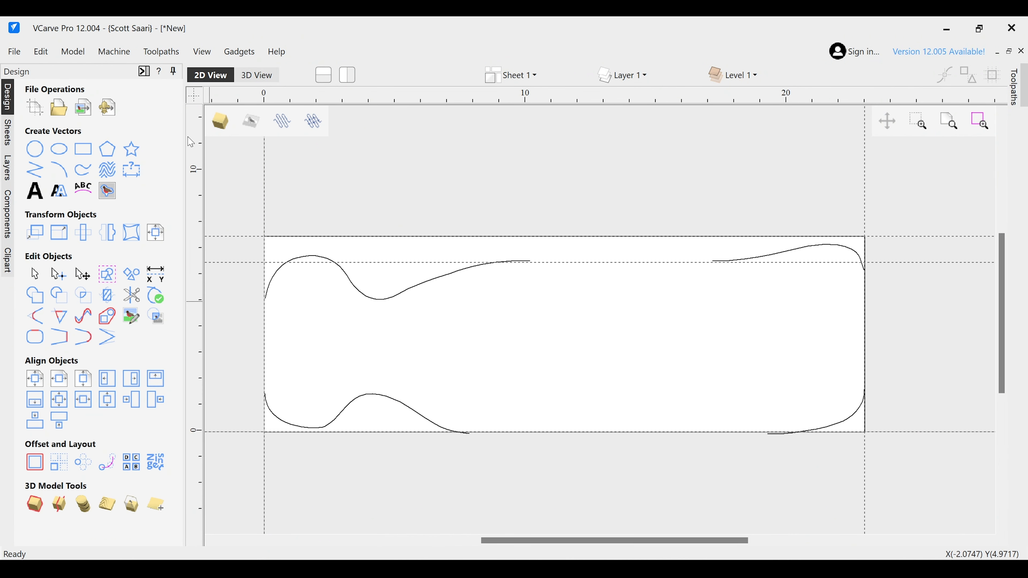
left_click(251, 120)
Draw a radiused rounded-rectangle handle slot over the left handle mark
left_click(83, 149)
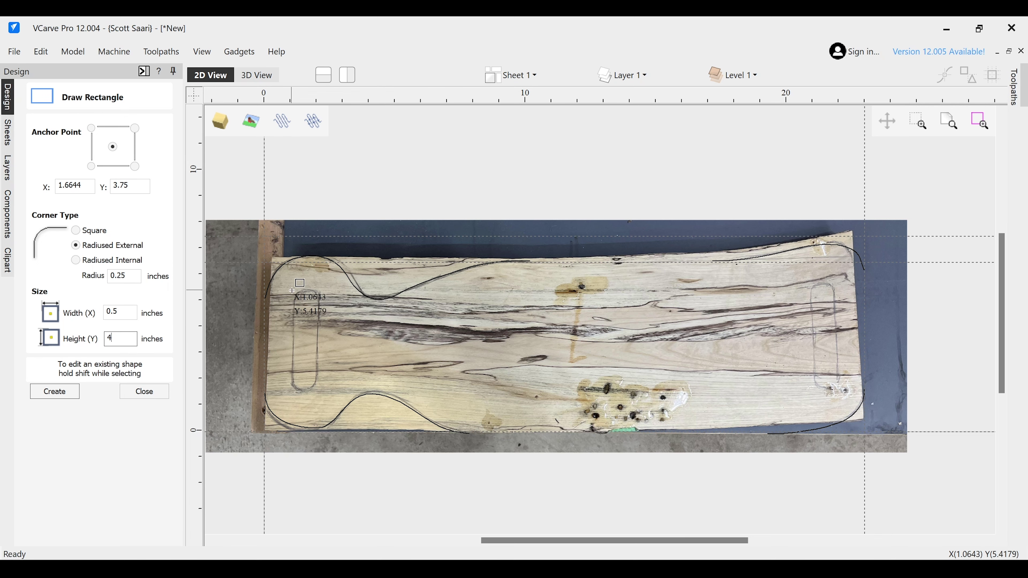
left_click_drag(292, 291, 318, 390)
scroll(318, 365, "up", 5)
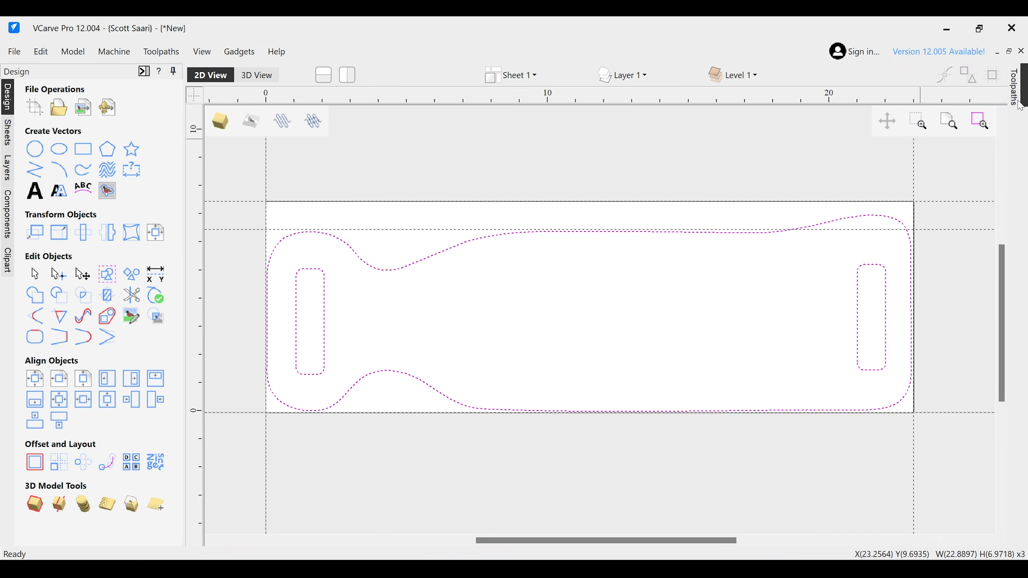
left_click(1020, 106)
Create the Level 01 - Profile .25DC cut-out toolpath using the 1/4" end mill
left_click(1008, 79)
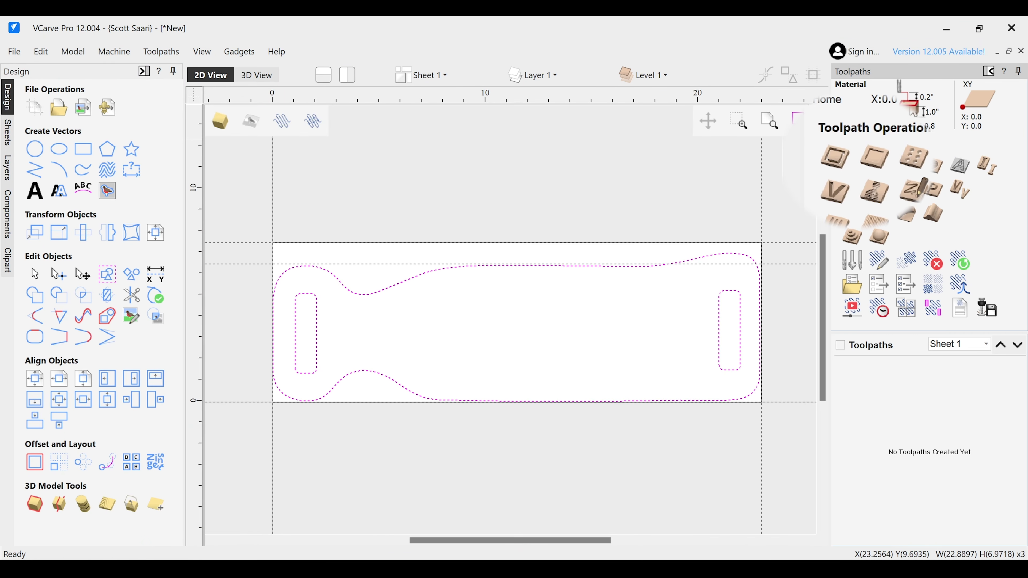
left_click(835, 166)
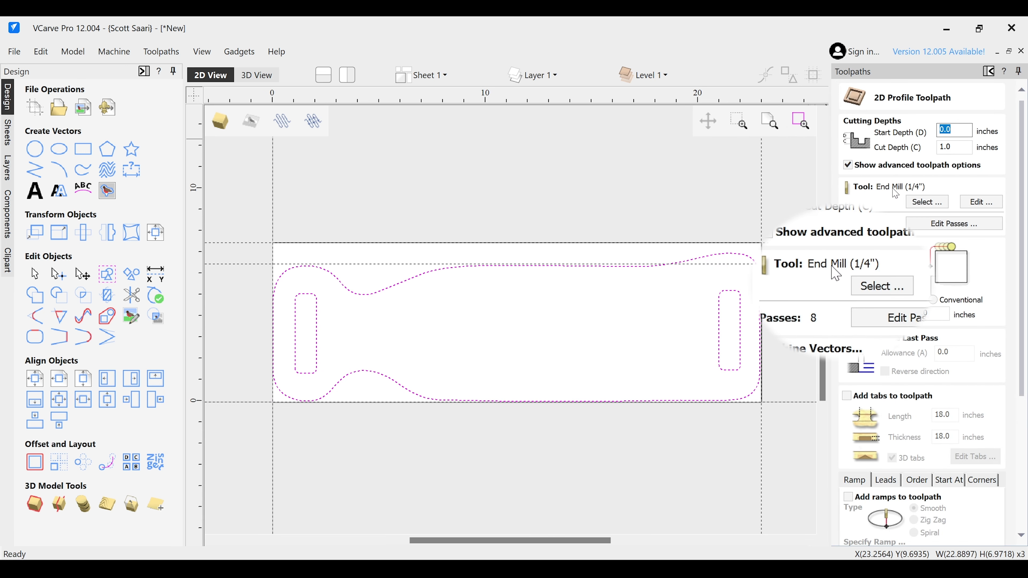
left_click(981, 201)
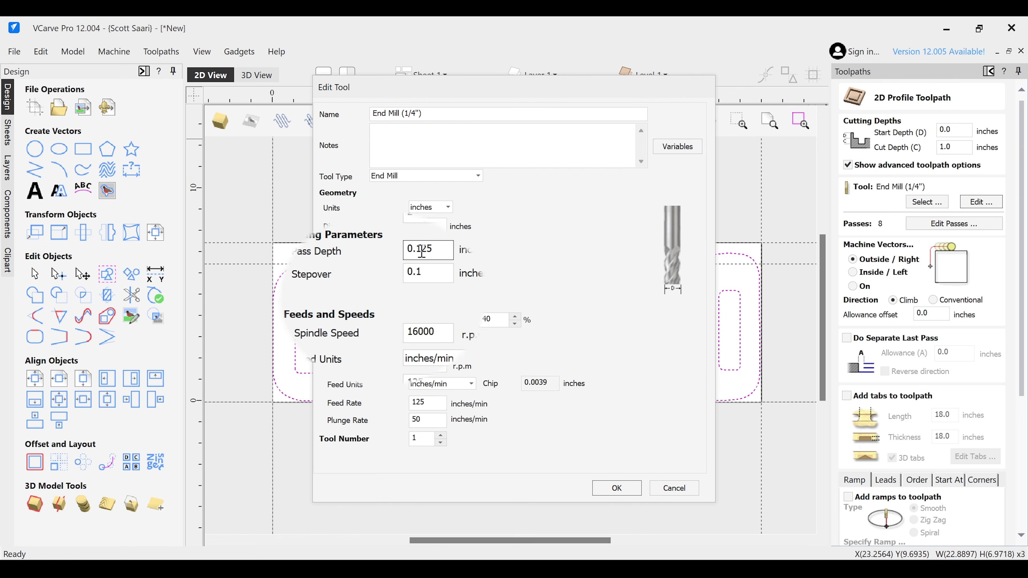
left_click(615, 488)
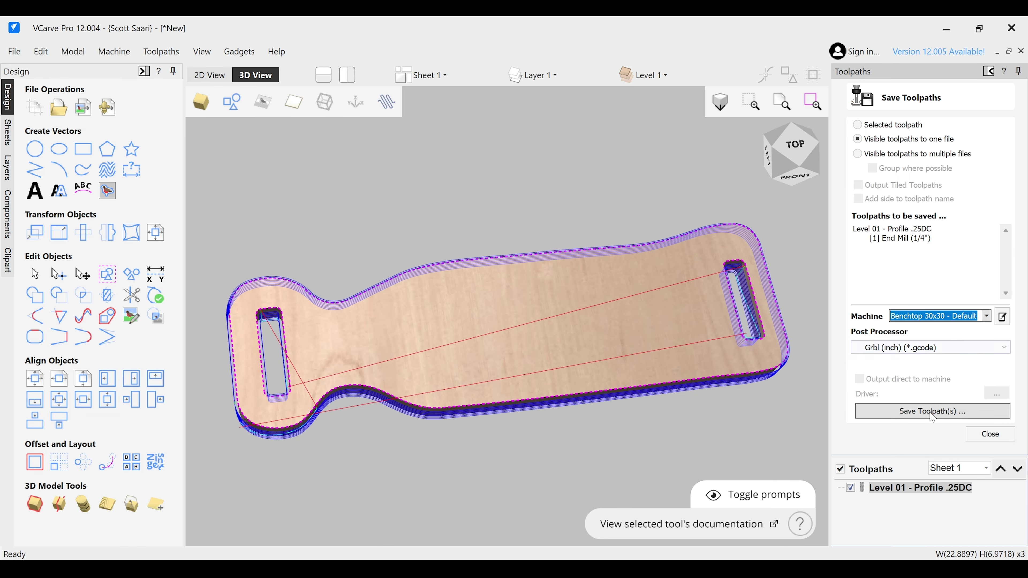
Save the calculated toolpath as G-code in the charcuterie board's Gcode folder
left_click(934, 410)
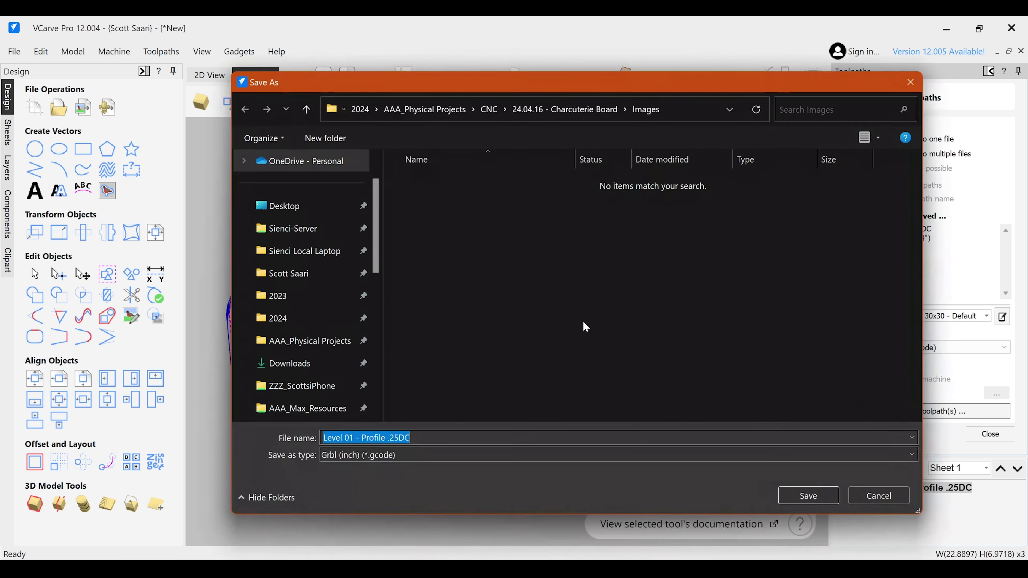
left_click(602, 109)
double_click(446, 181)
left_click(807, 496)
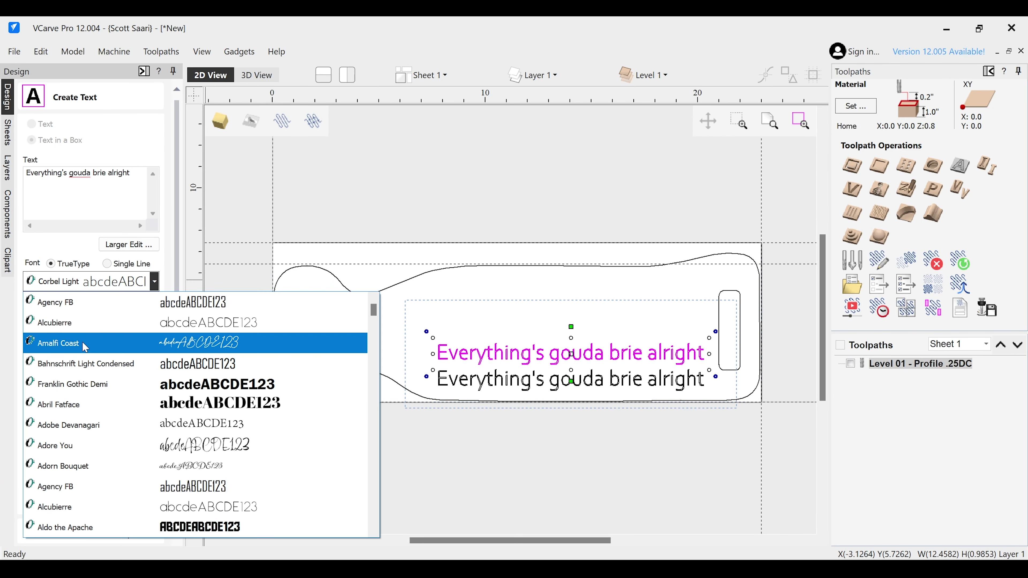
Switch the board text copy to the Amalfi Coast script font
left_click(81, 343)
scroll(571, 378, "up", 1)
left_click(544, 399)
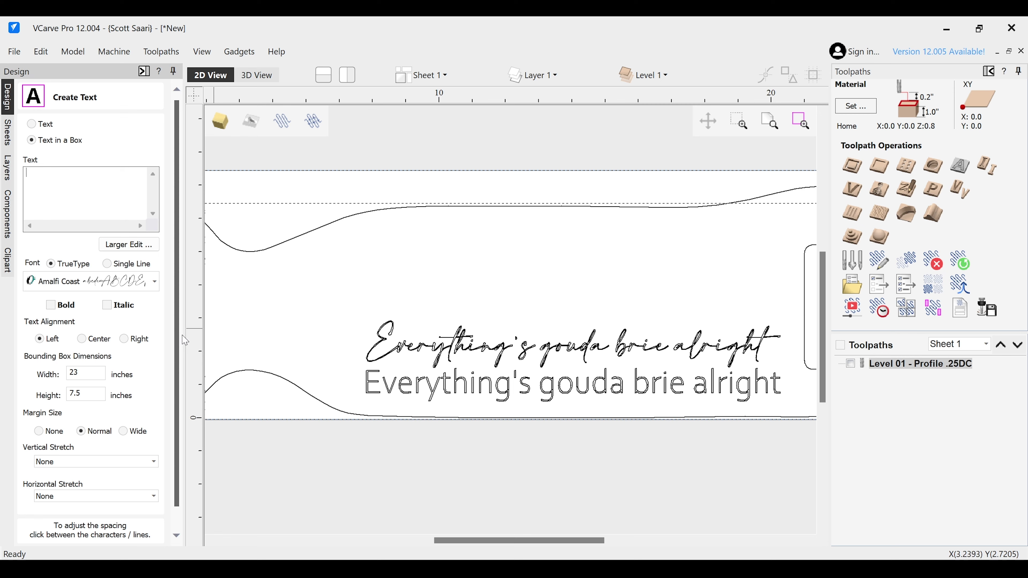
key("Escape")
Delete the plain sans text and move the script line down near the board's bottom edge
left_click(502, 395)
key("Delete")
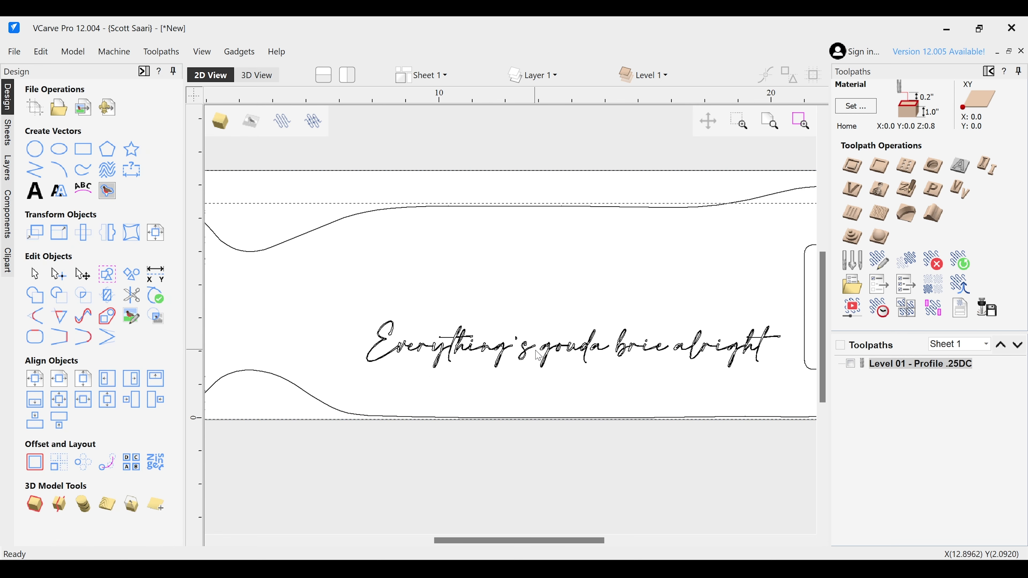
left_click(544, 348)
left_click_drag(544, 348, 544, 384)
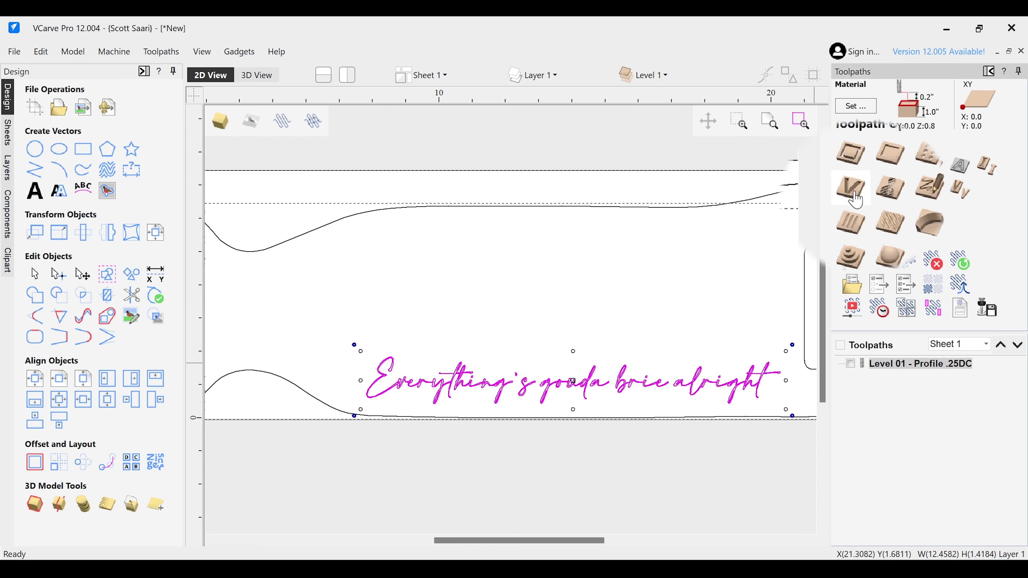
left_click(853, 188)
Set the 60° V-bit to pass depth .0625 and feed 100, name it Level 02 - Text 60°Vbit, and calculate
left_click(980, 190)
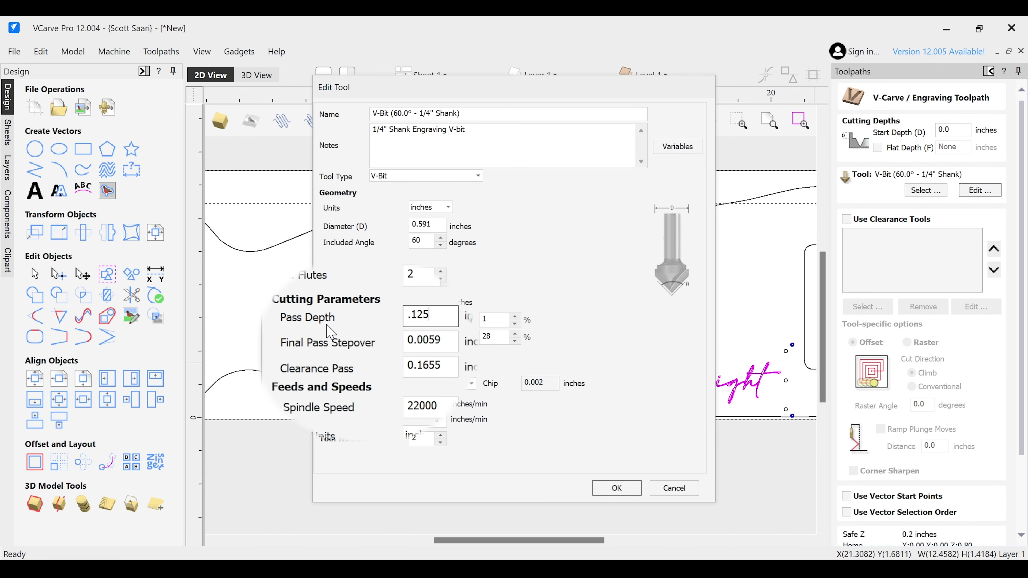
double_click(421, 413)
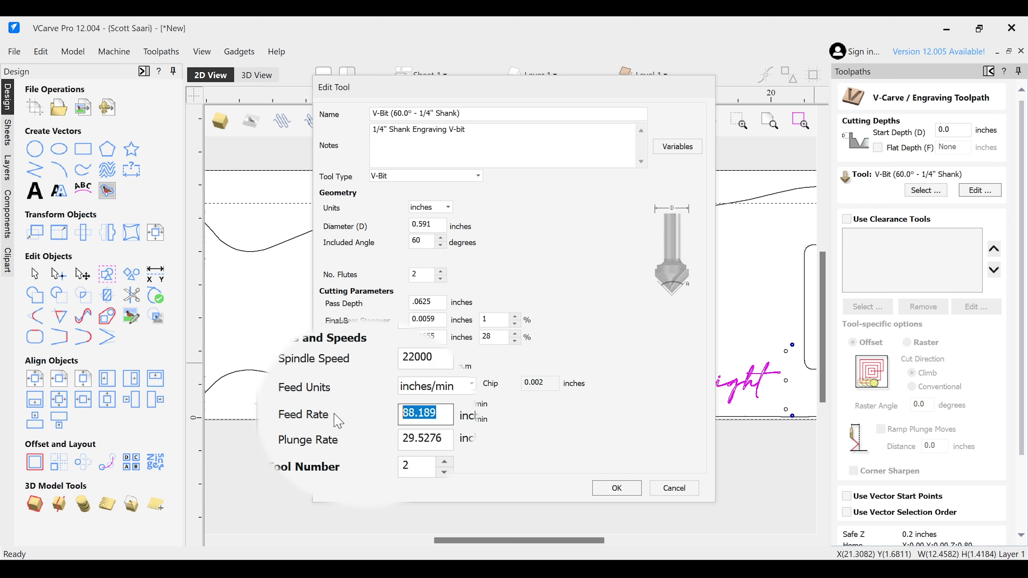
key("shift+Tab")
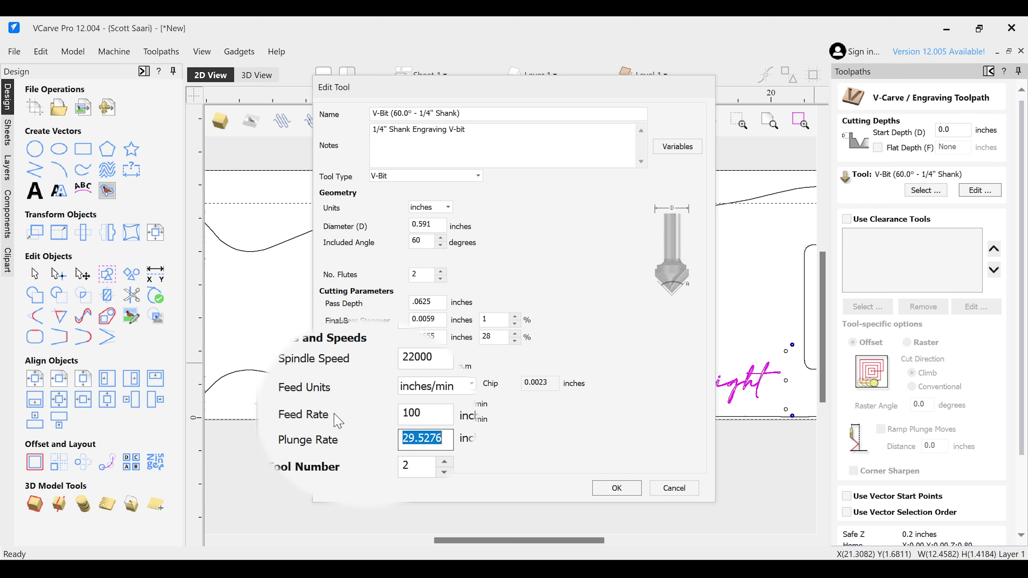
left_click(616, 488)
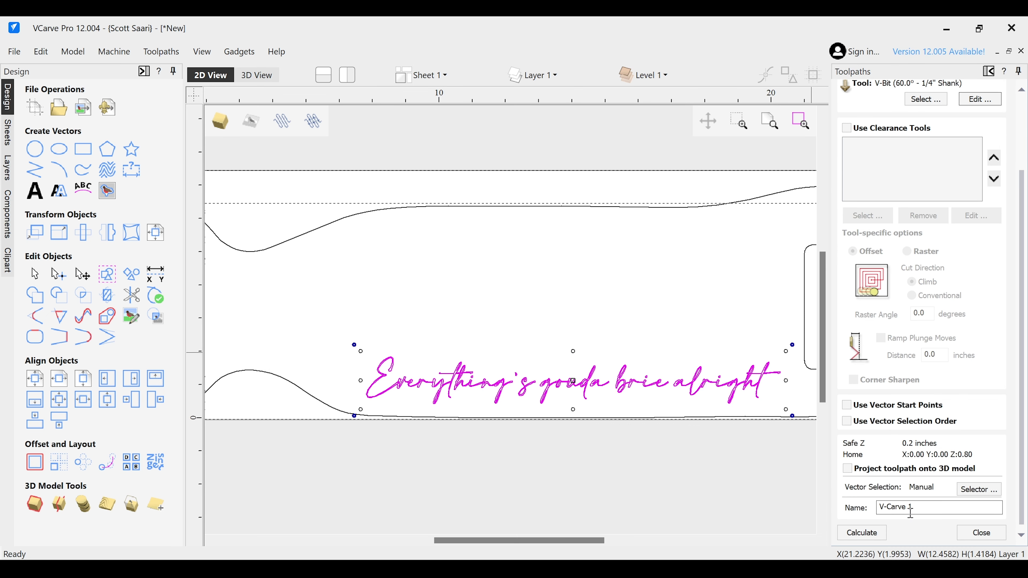
type("Level 02 - Tex")
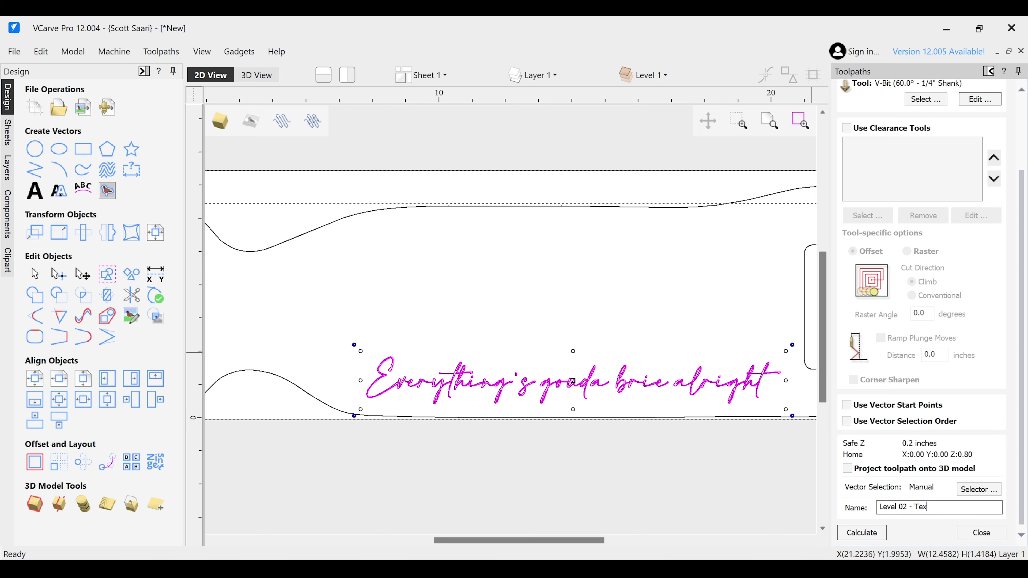
type("t 60°Vbit")
key("Return")
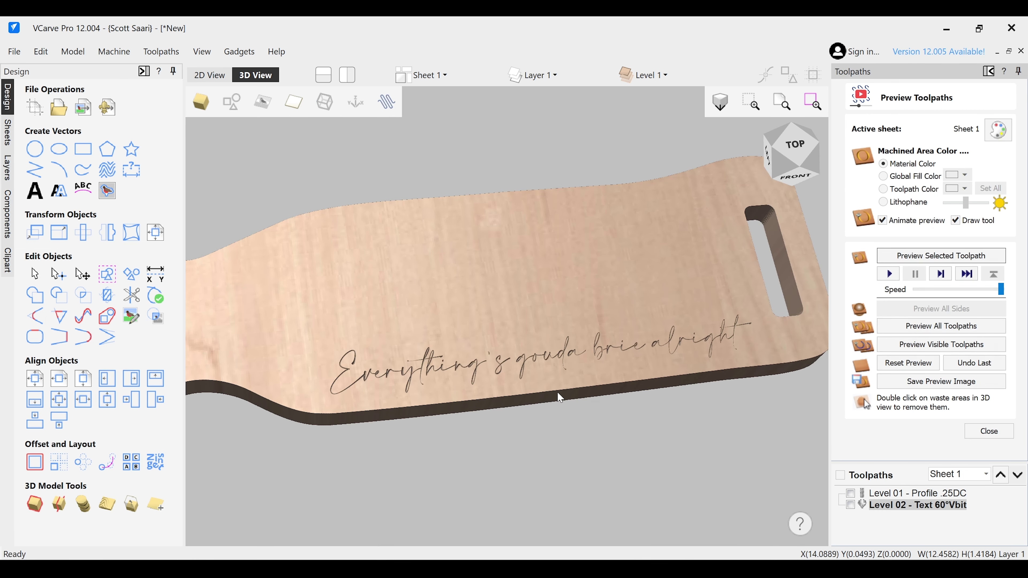
scroll(479, 383, "up", 5)
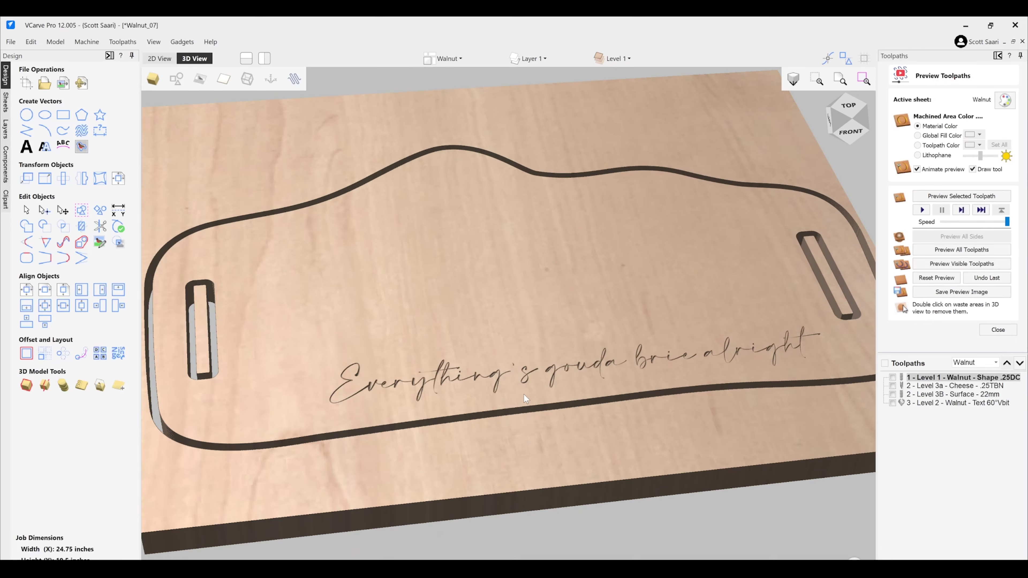
Preview the Level 3B - Surface toolpath carving and orbit to a top-down view of the board
left_click_drag(524, 395, 749, 316)
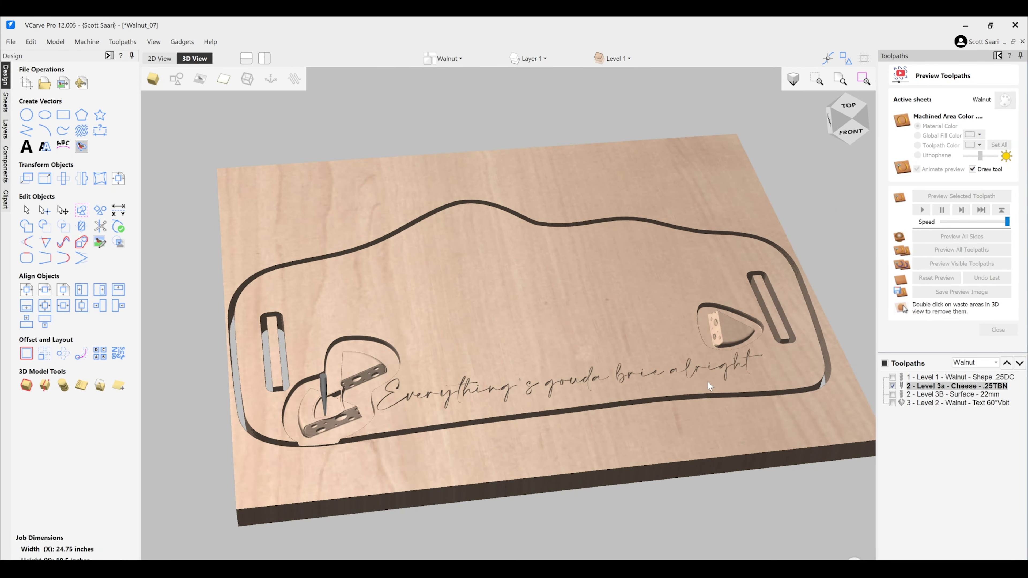
left_click(947, 394)
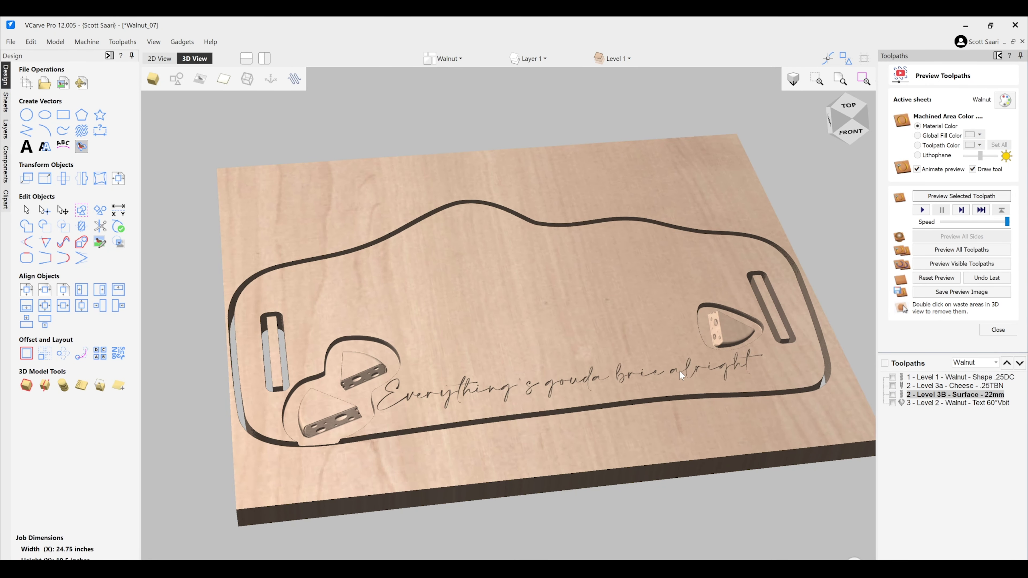
left_click(961, 196)
left_click_drag(467, 393, 501, 433)
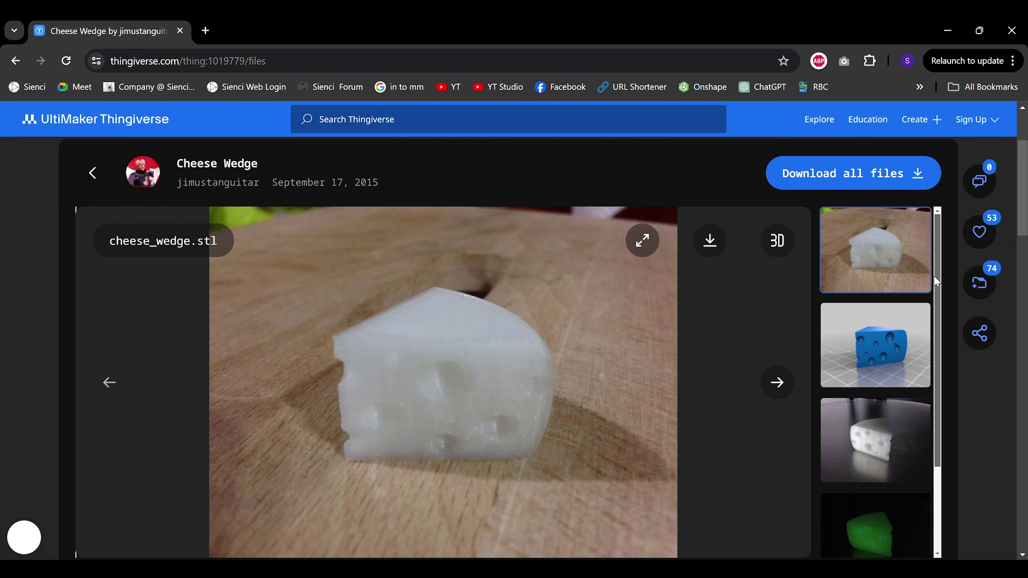
View the Cheese Wedge's blue render, then place and uniformly enlarge the imported model in VCarve Pro
scroll(939, 298, "down", 1)
left_click(893, 310)
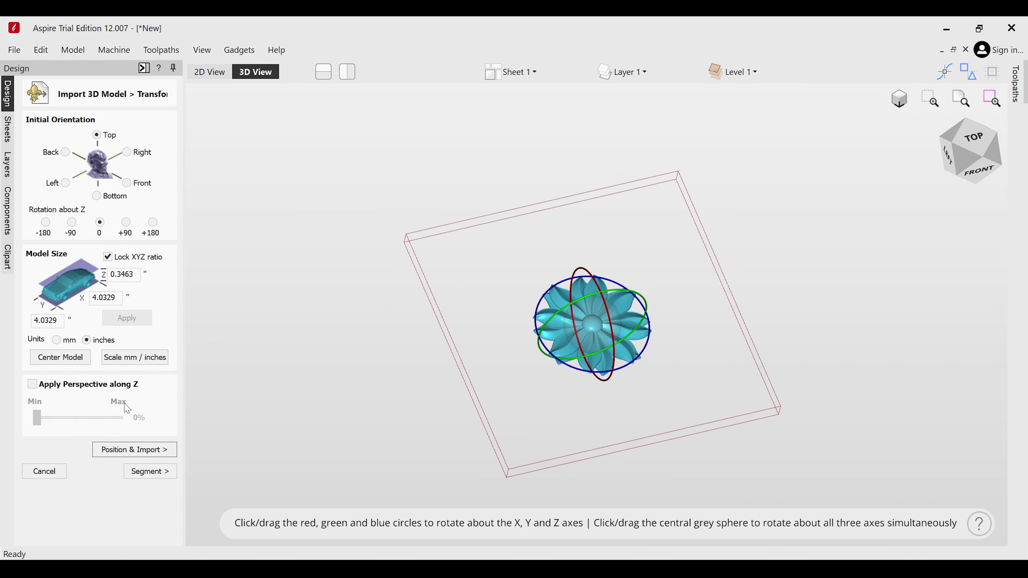
left_click(117, 449)
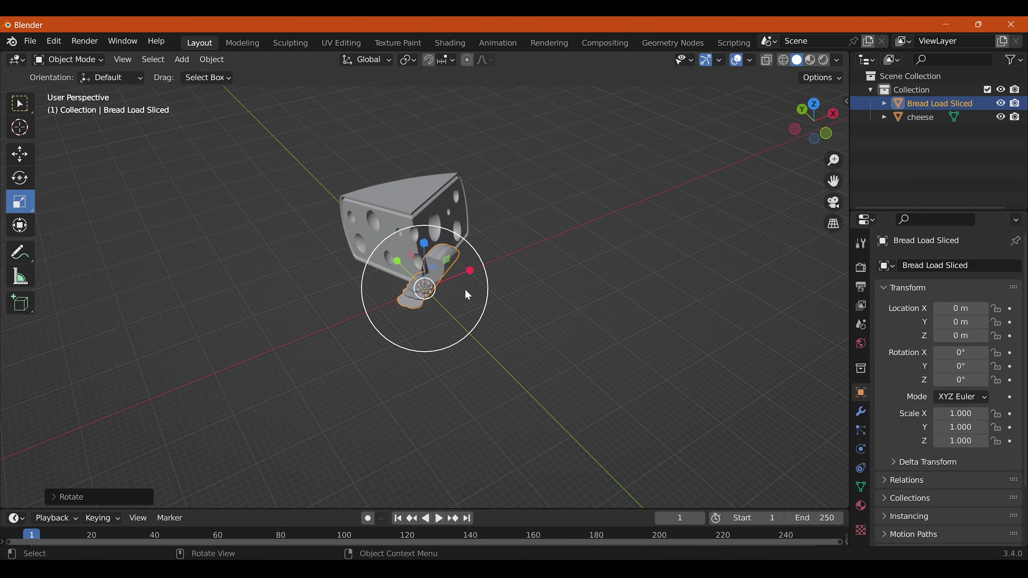
left_click_drag(468, 295, 442, 271)
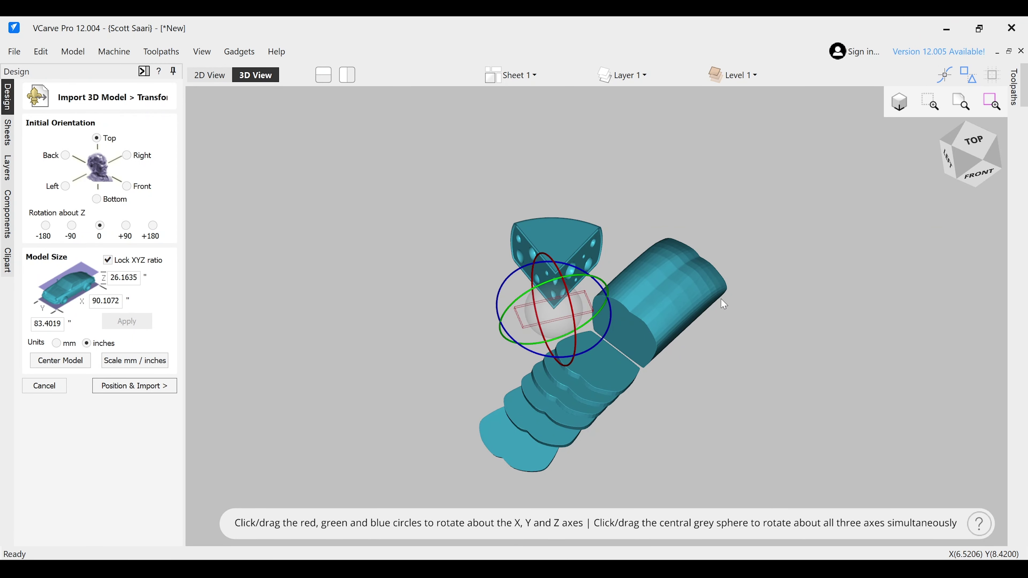
Convert the cheese wedge to inches at 0.25 × 0.466 × 0.4037 and tilt it slightly
left_click_drag(723, 304, 778, 253)
left_click_drag(787, 351, 655, 382)
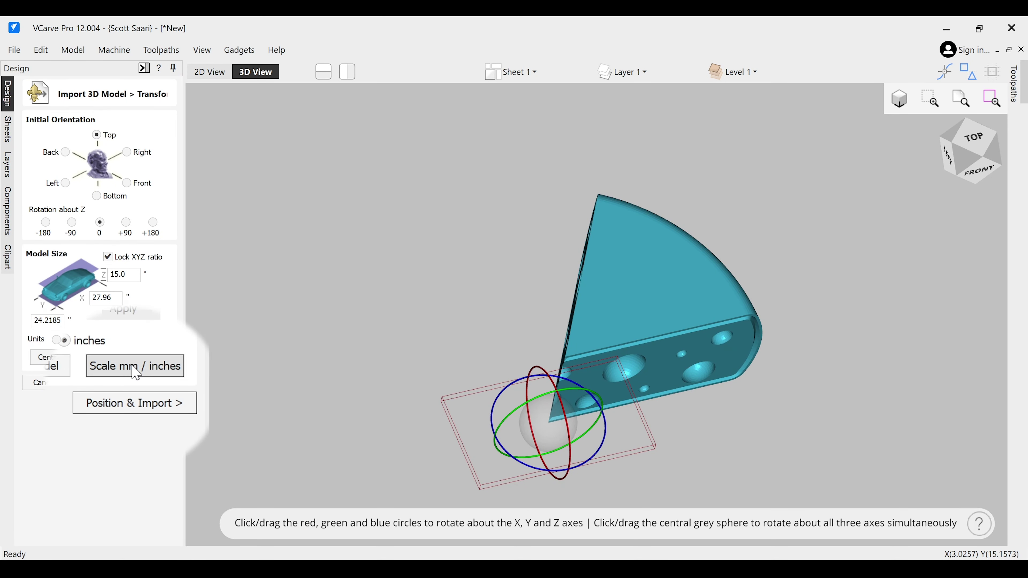
left_click(135, 357)
scroll(649, 337, "up", 5)
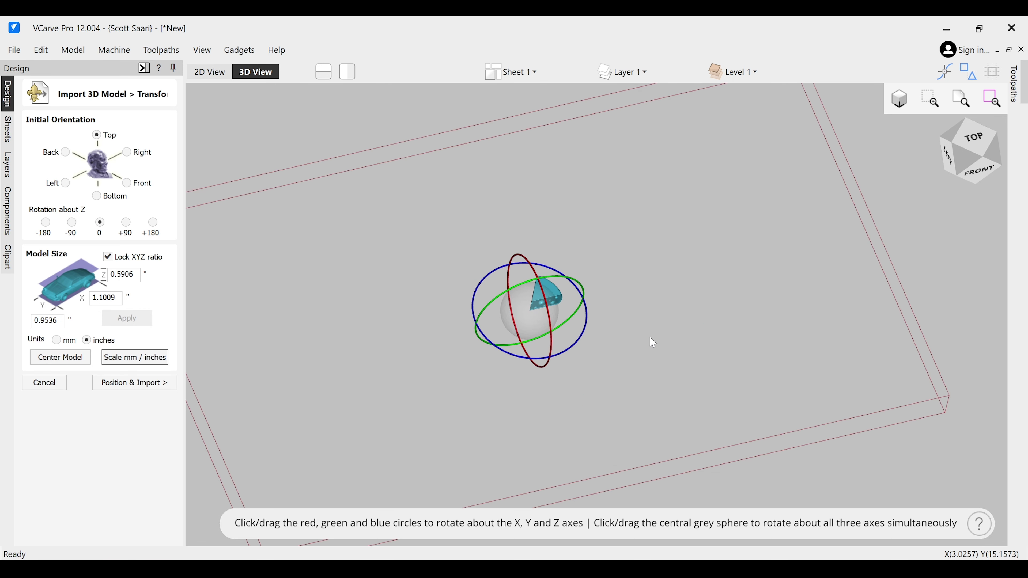
middle_click_drag(578, 367, 656, 288)
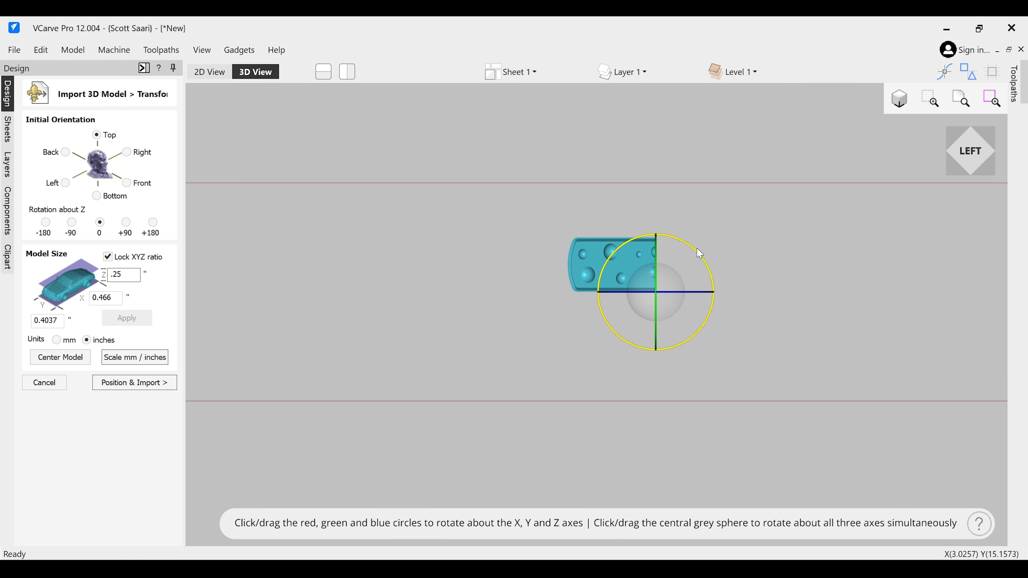
left_click_drag(700, 253, 605, 194)
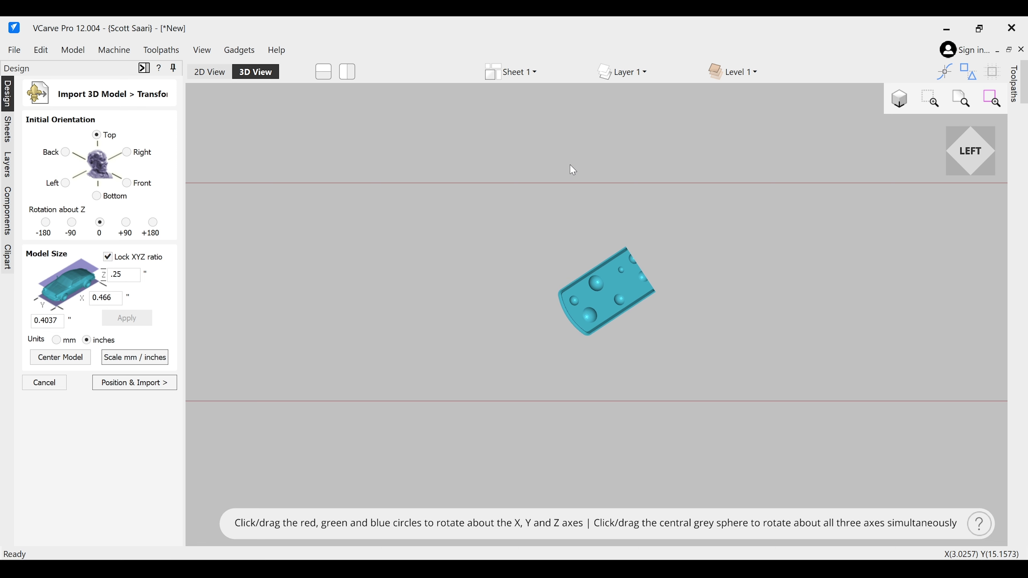
mouse_move(681, 246)
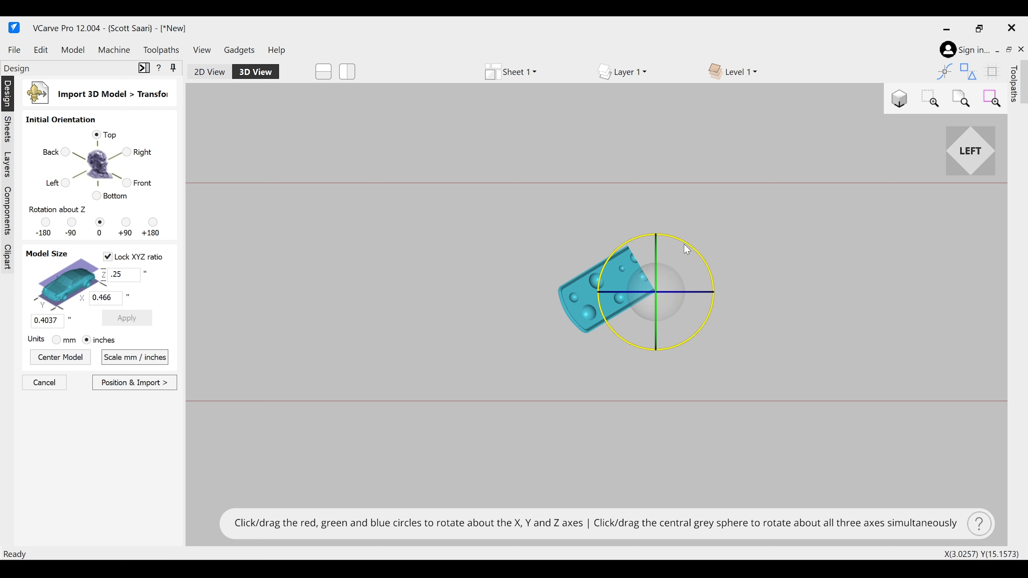
Import the cheese wedge as component 'cheese', 0.469 × 0.452 inches with 0.25-inch shape height
key("Return")
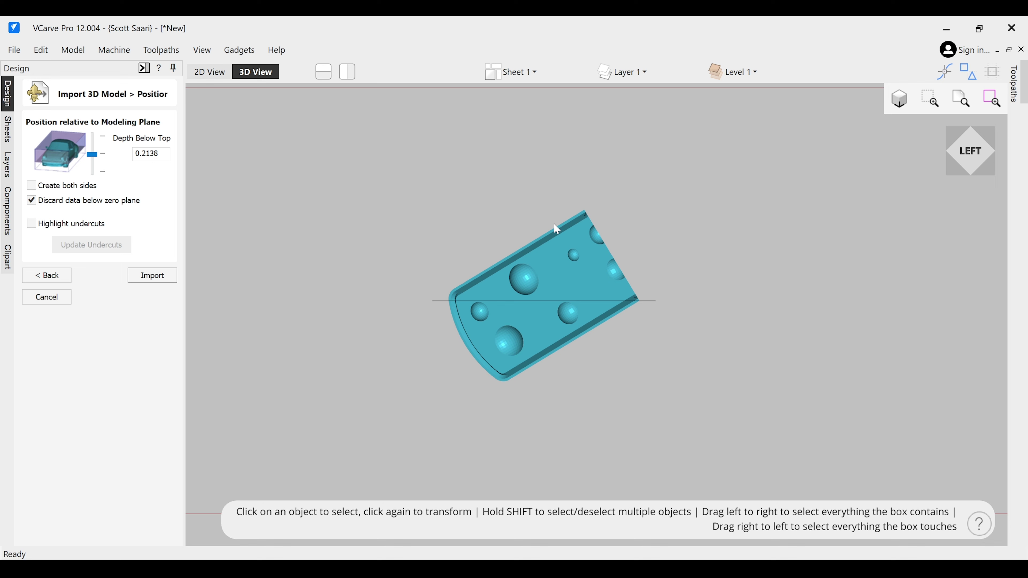
left_click_drag(727, 255, 692, 298)
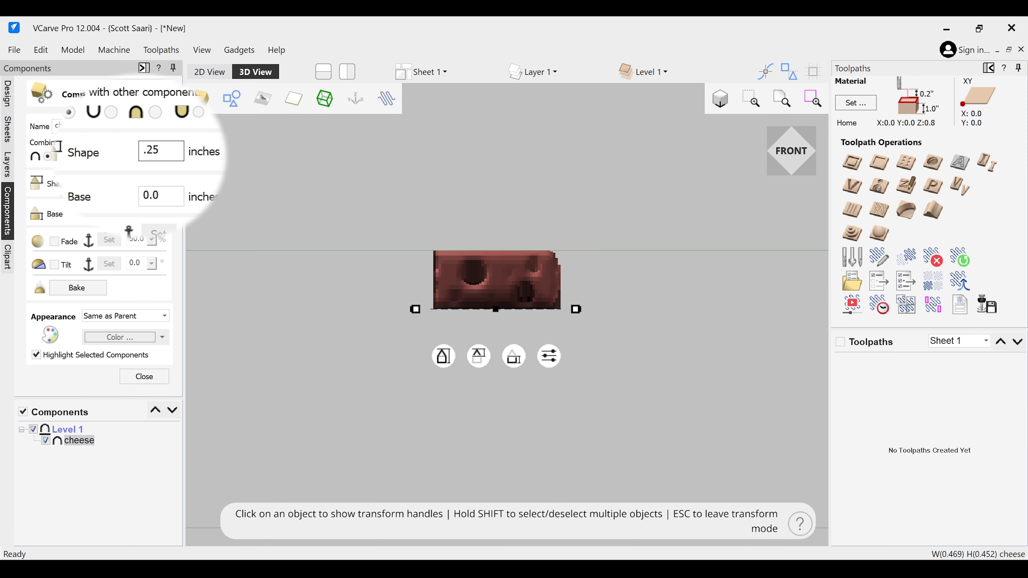
key("Return")
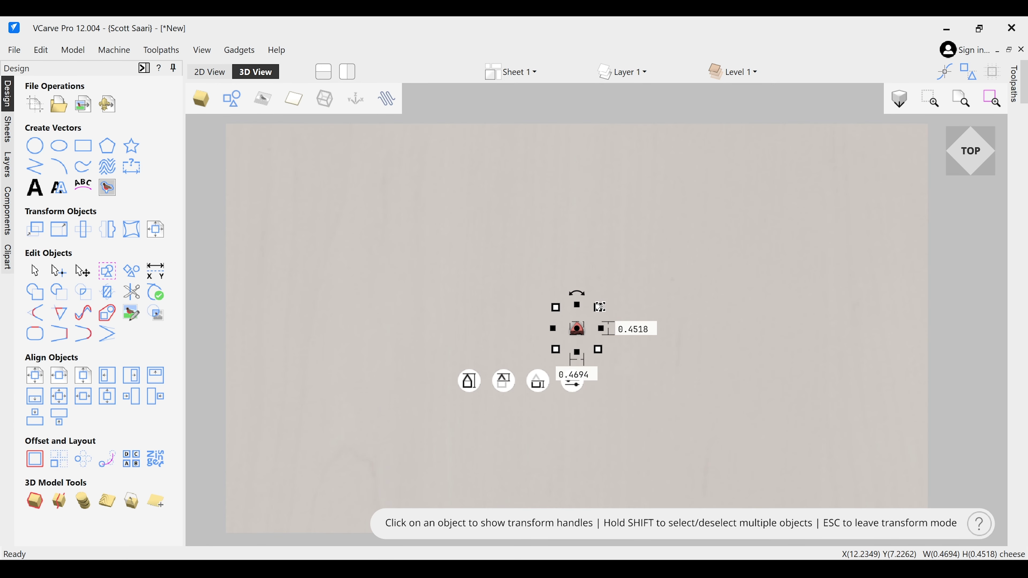
left_click_drag(600, 307, 658, 254)
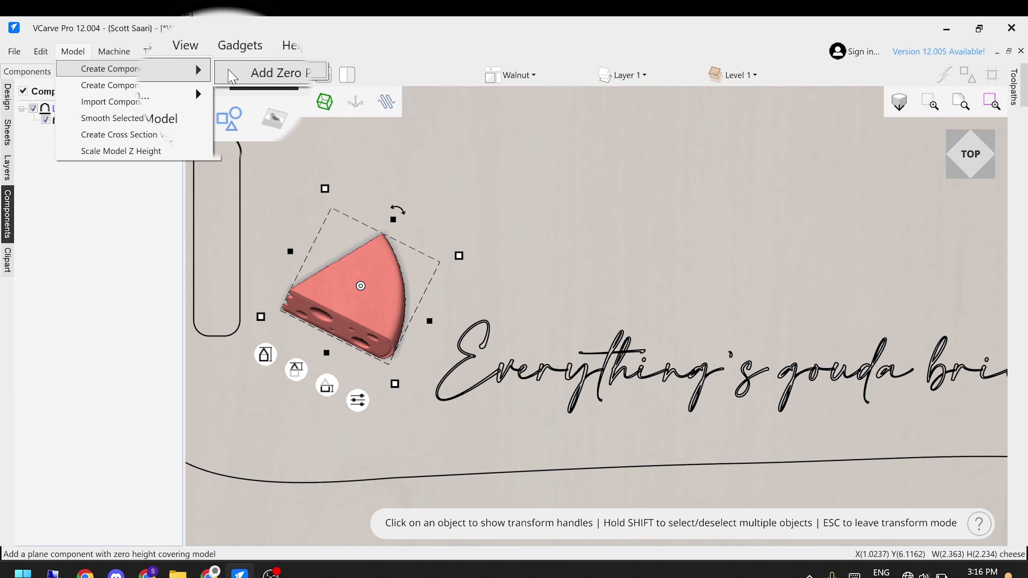
Add a Zero Plane with base -.25 to recess the cheese and set its shape height to 0.25
left_click(249, 75)
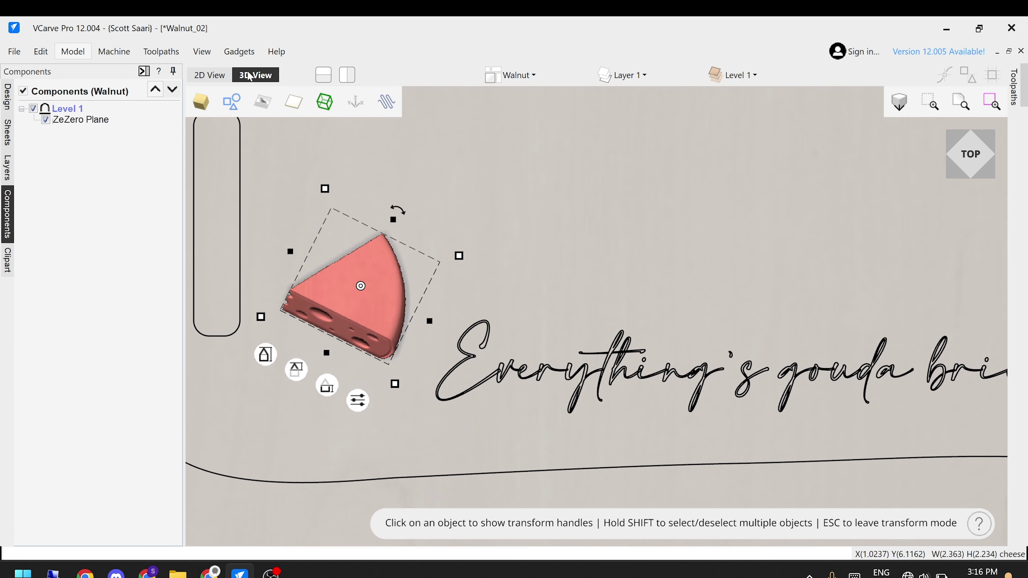
double_click(96, 120)
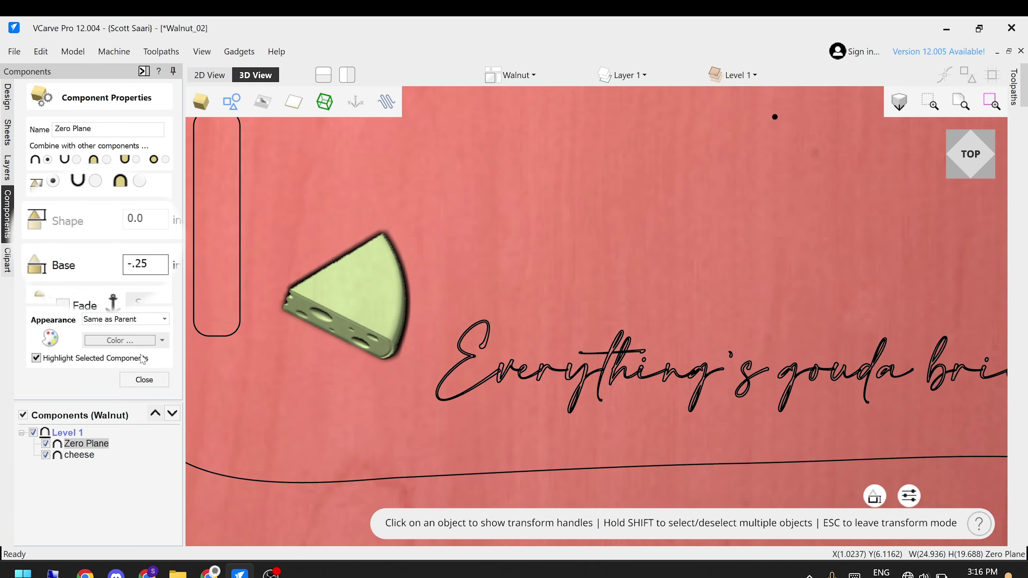
key("Tab")
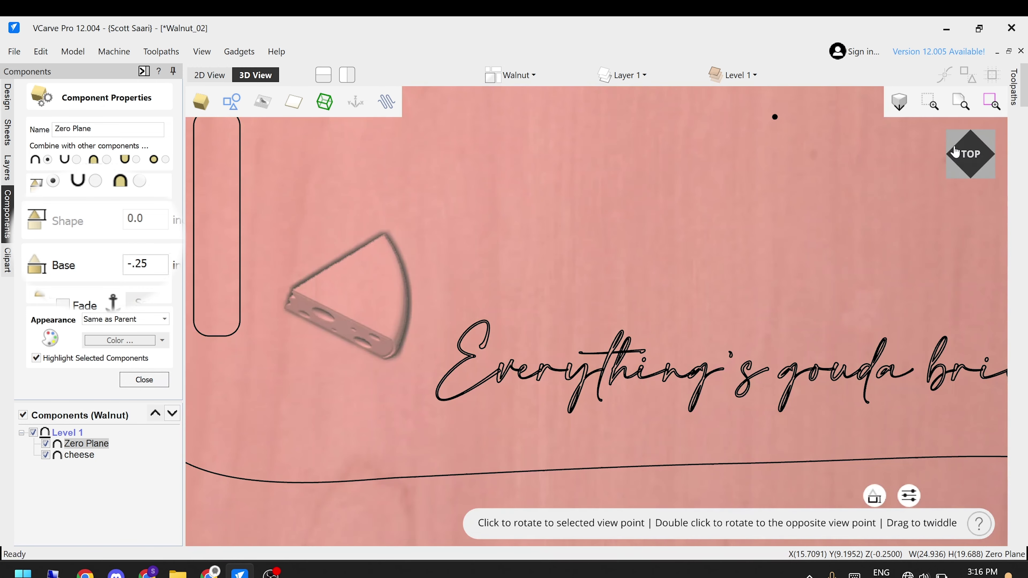
left_click_drag(718, 298, 709, 264)
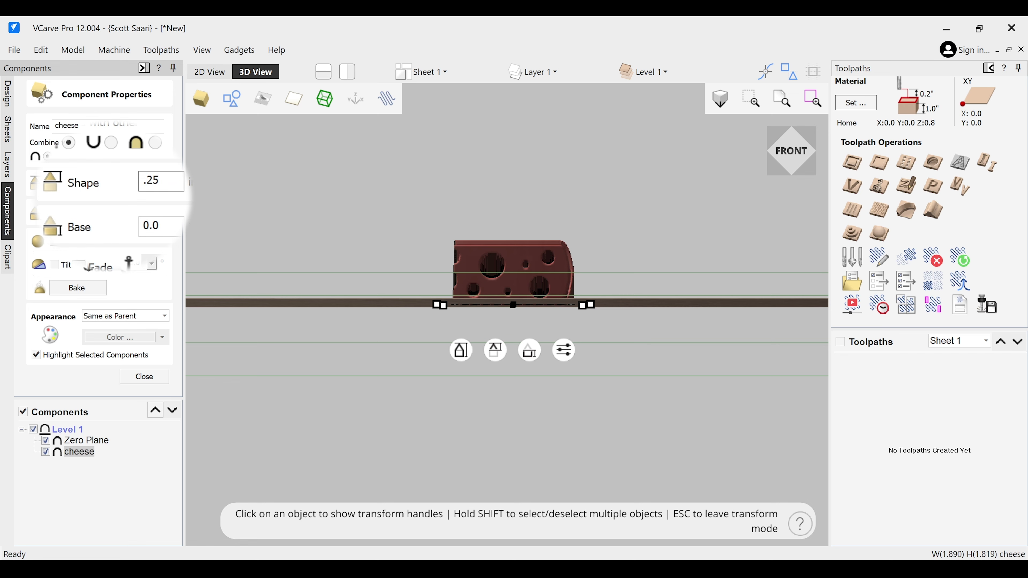
key("Return")
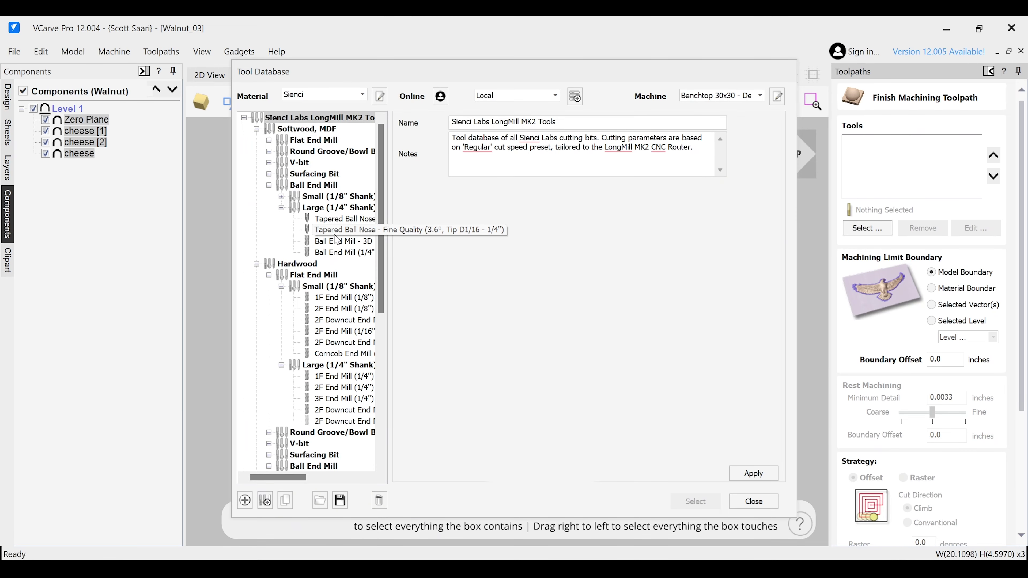
Assign the Tapered Ball Nose - Fine Quality bit from the Tool Database to the cheese finish toolpath
left_click(338, 230)
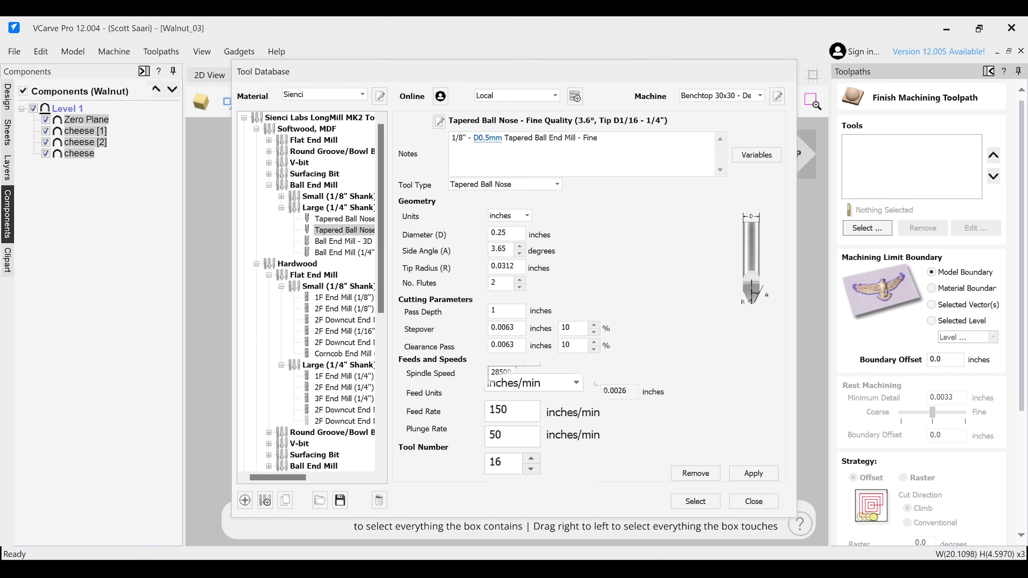
left_click(748, 477)
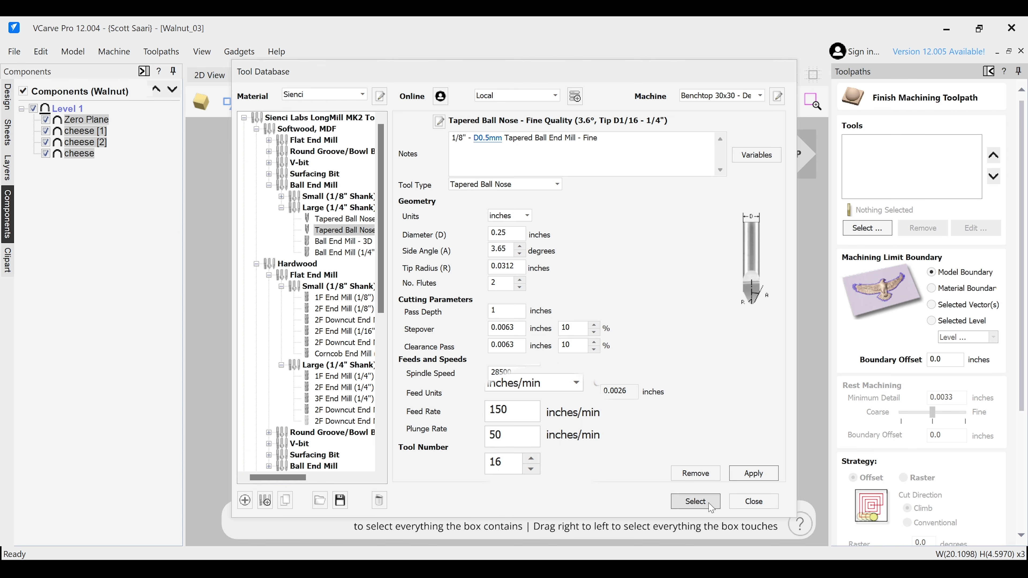
left_click(709, 506)
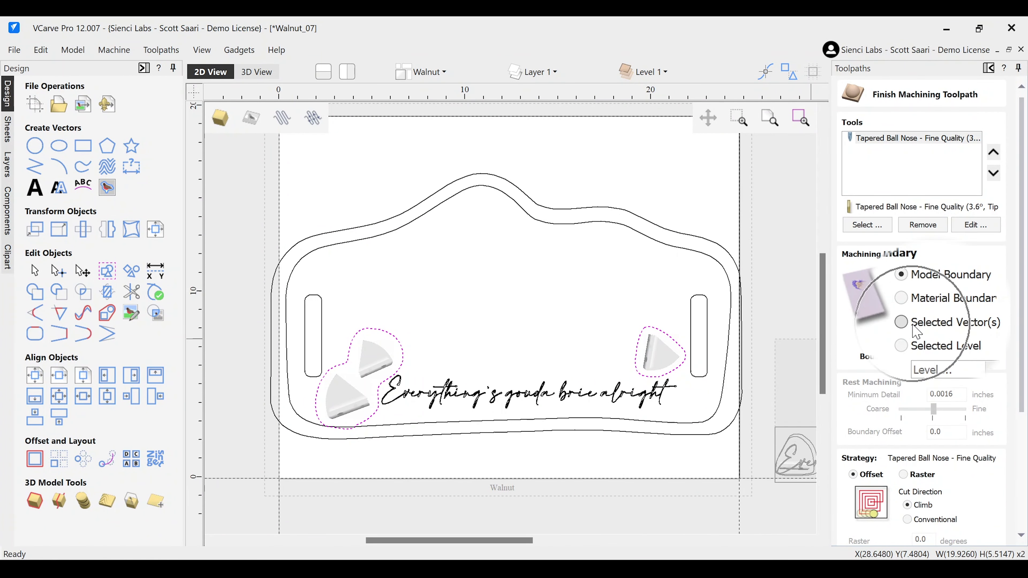
Set the Machining Limit Boundary to Selected Vector(s) so finishing stays inside the cheese outlines
left_click(935, 302)
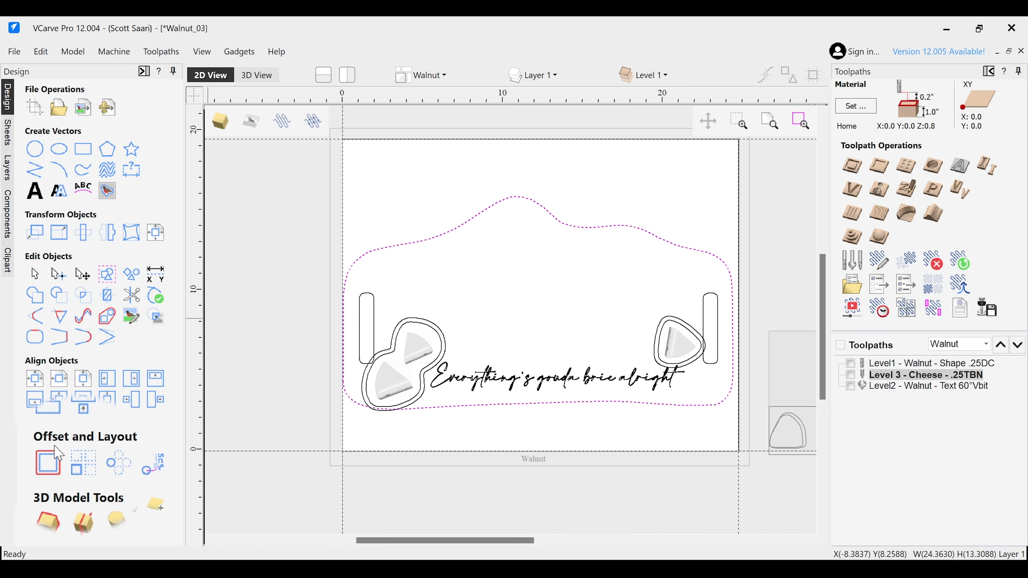
Offset the board outline 0.5 inch outward and calculate the 22 mm surfacing pocket toolpath
left_click(56, 451)
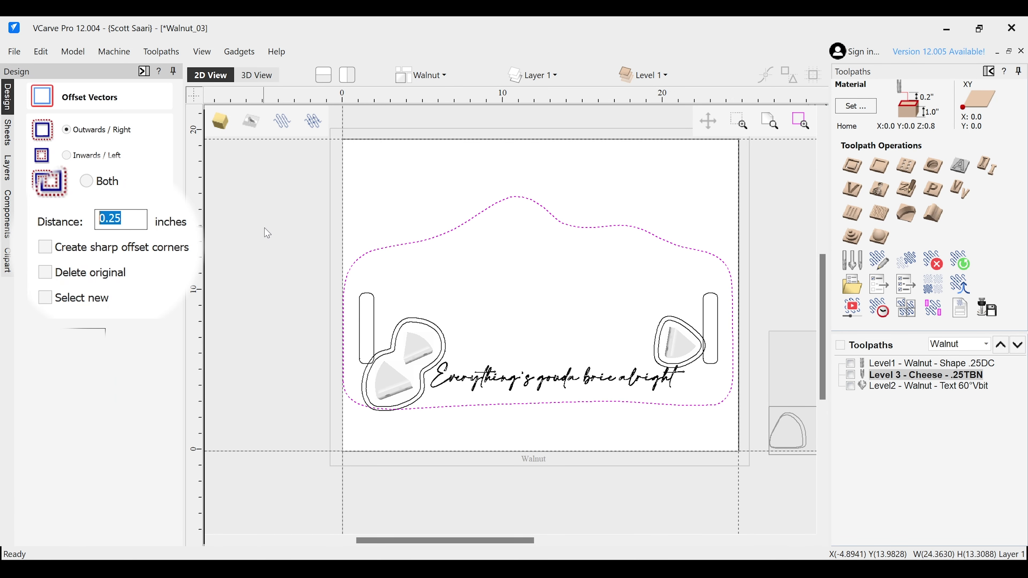
key("Return")
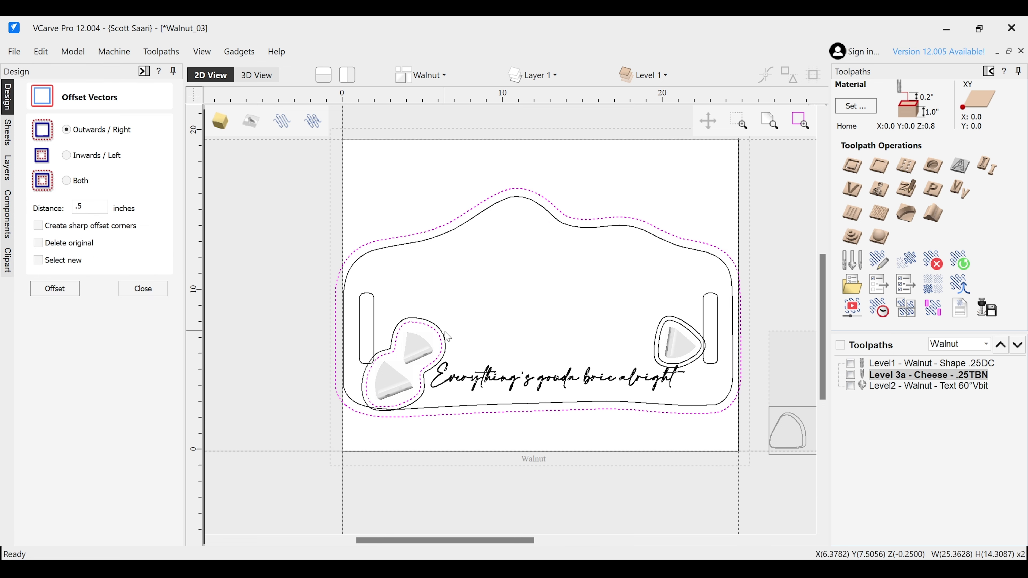
left_click(879, 166)
left_click(863, 536)
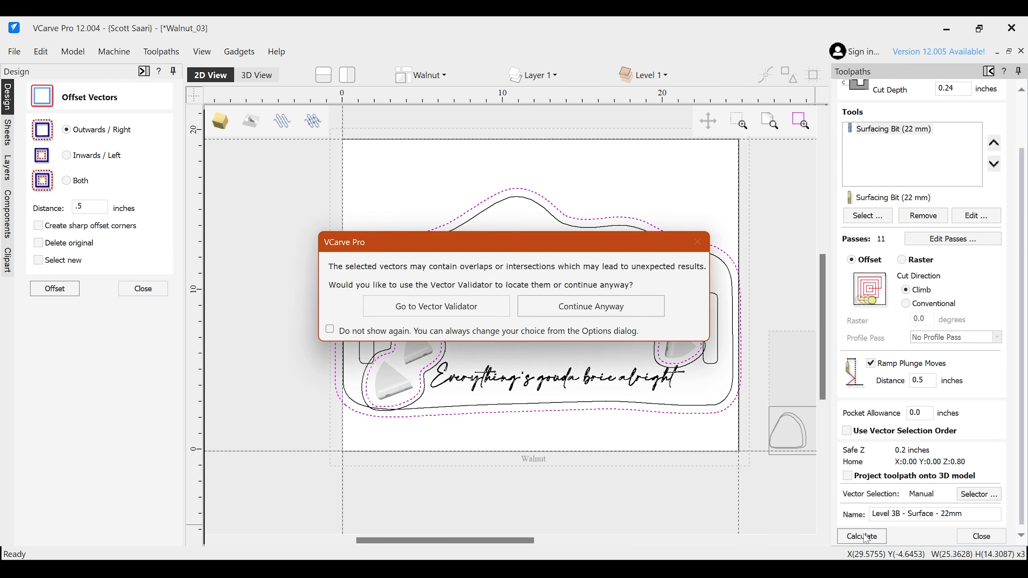
left_click(547, 311)
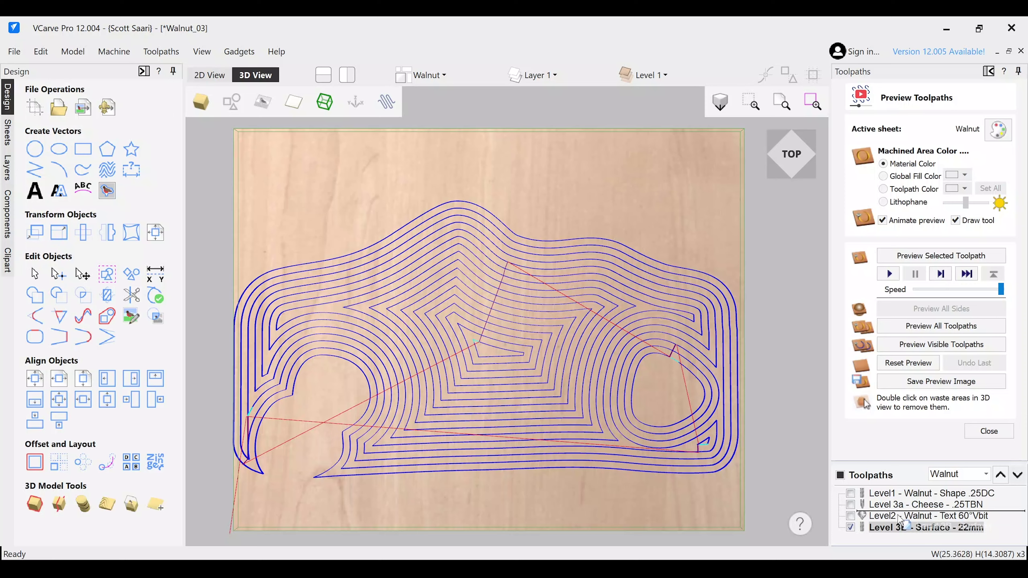
Simulate the Level 3B surfacing toolpath carving the board around the cheese wedges
left_click(941, 344)
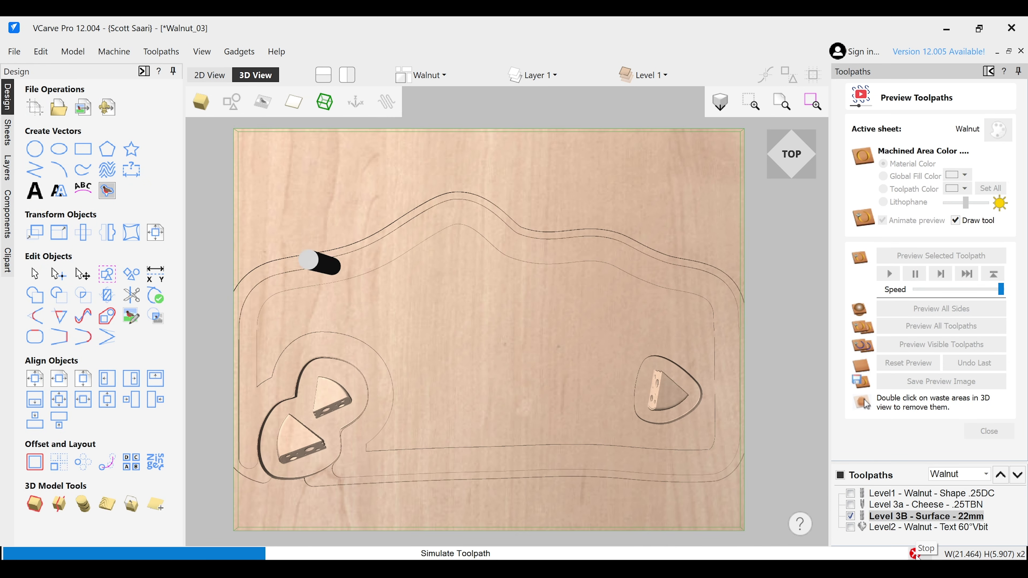